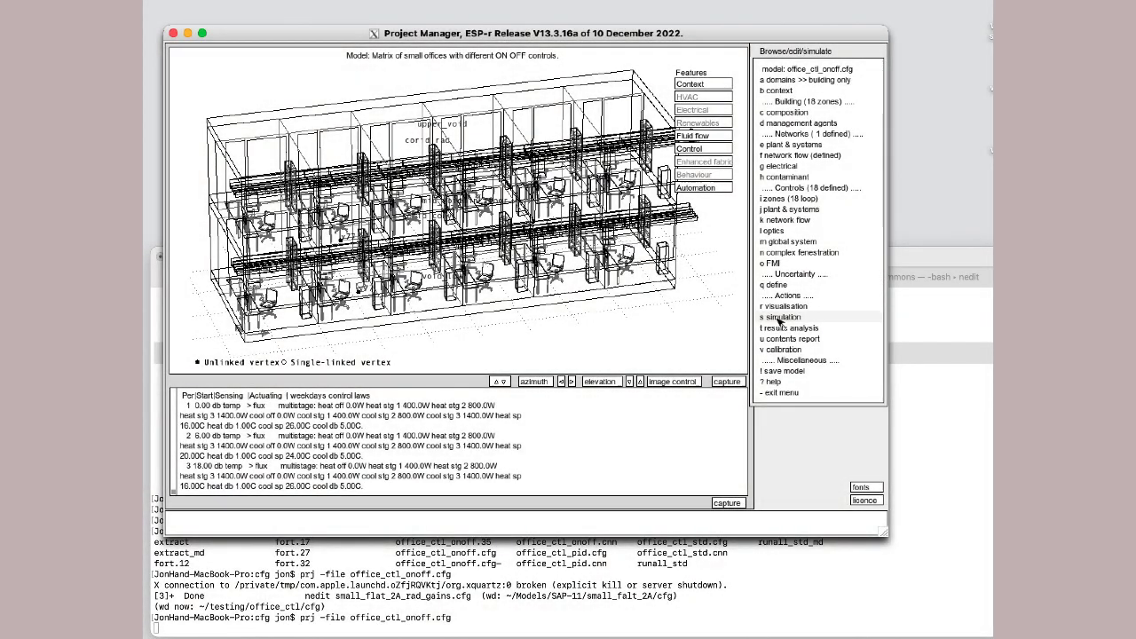
- Load the spr15m preset (4 timesteps/hour, 7–13 March) and start an integrated simulation
left_click(780, 317)
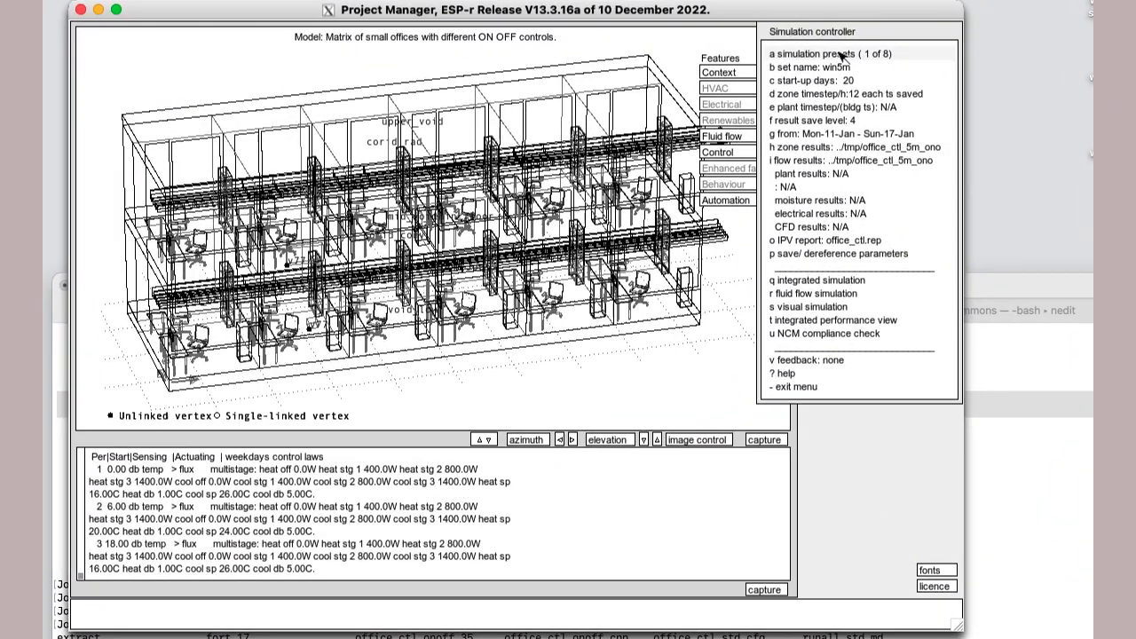
left_click(834, 56)
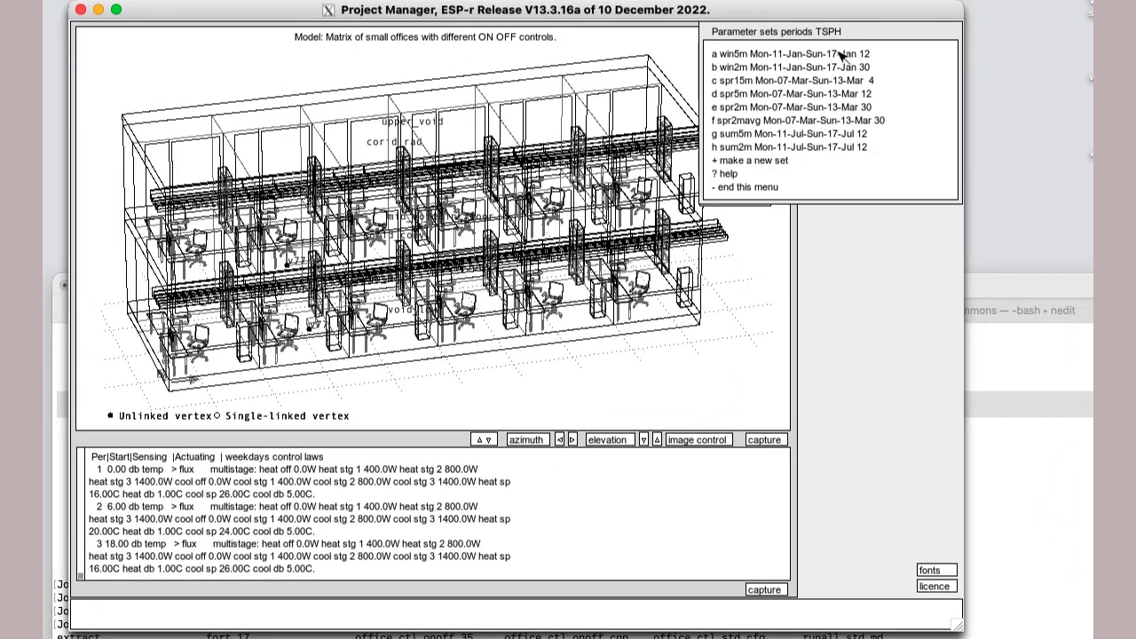
left_click(778, 81)
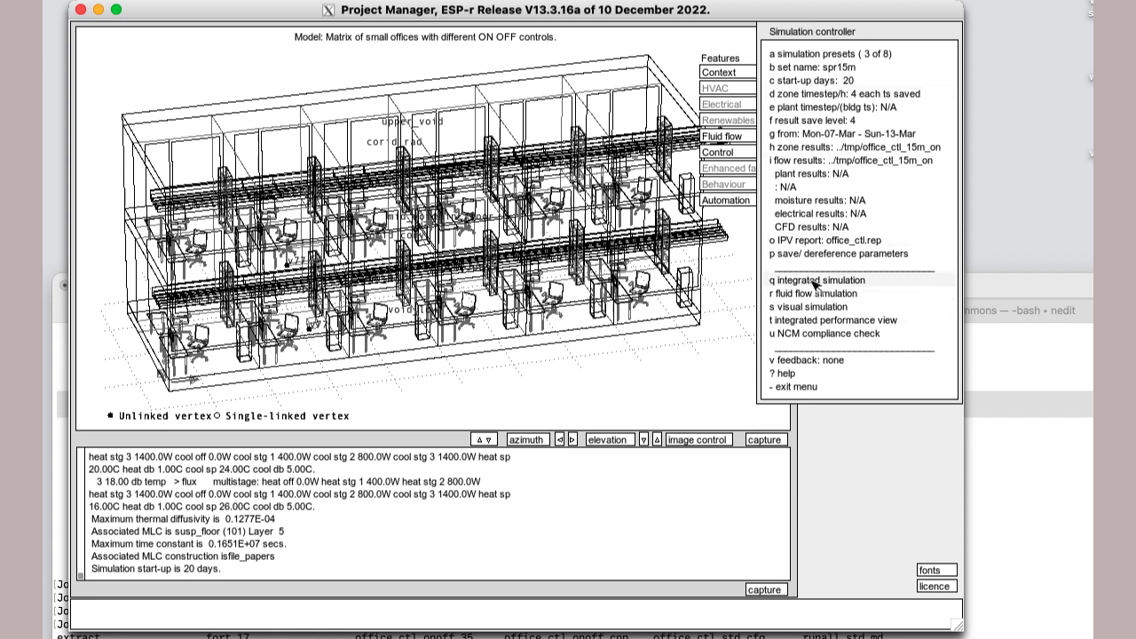
left_click(815, 280)
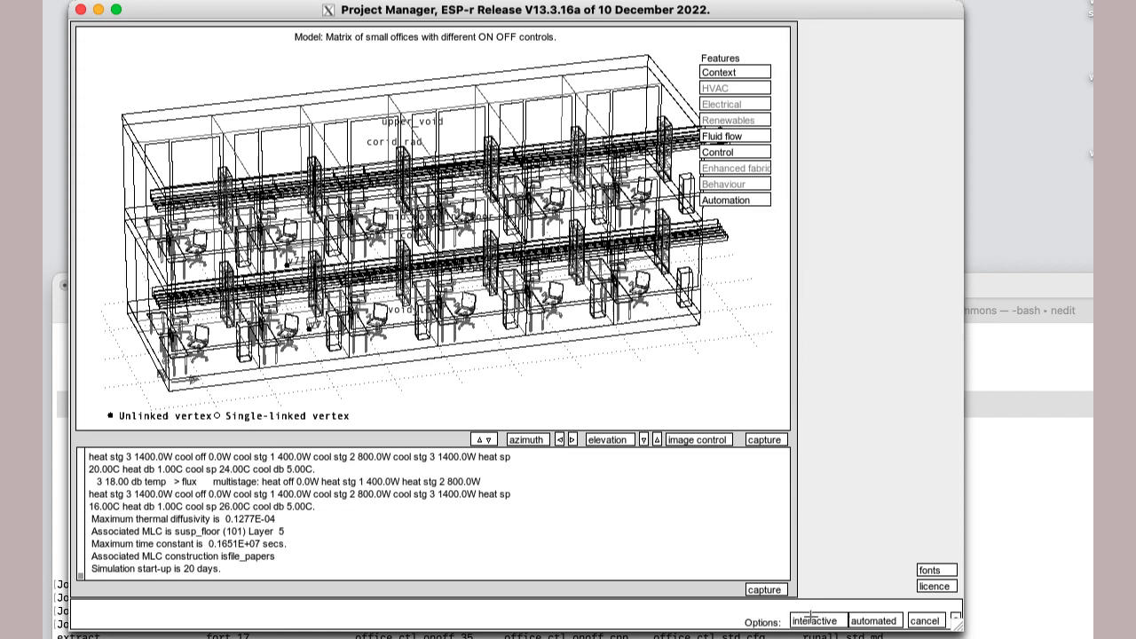
- Run the simulator interactively with office_ctl_onoff.cfg and the default building and flow result files
left_click(812, 620)
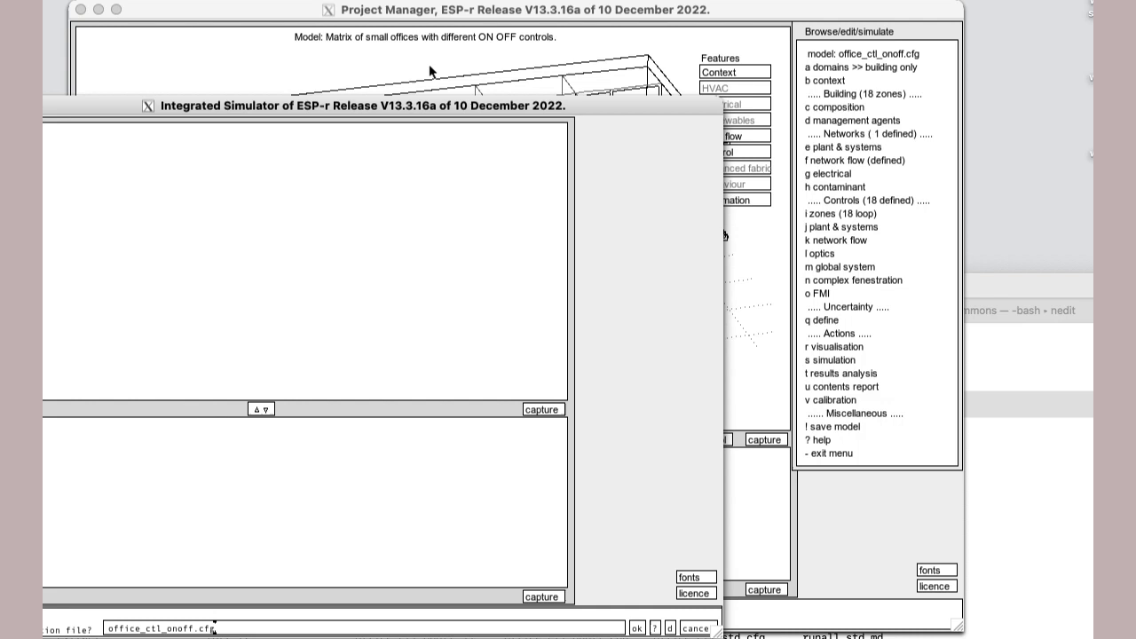
left_click_drag(426, 107, 536, 66)
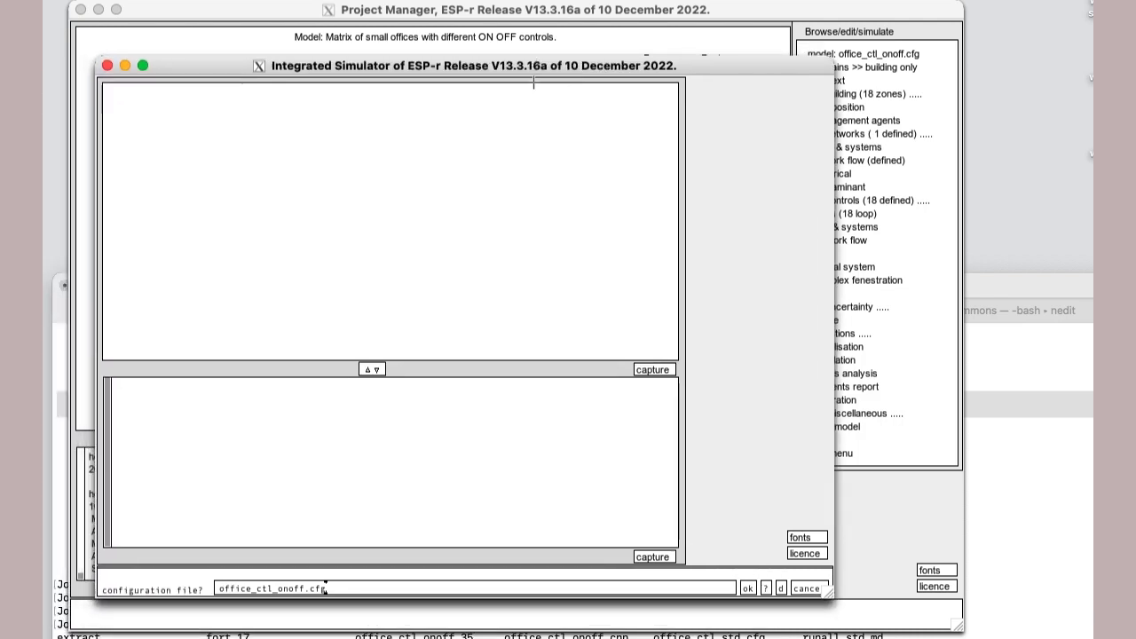
left_click(750, 588)
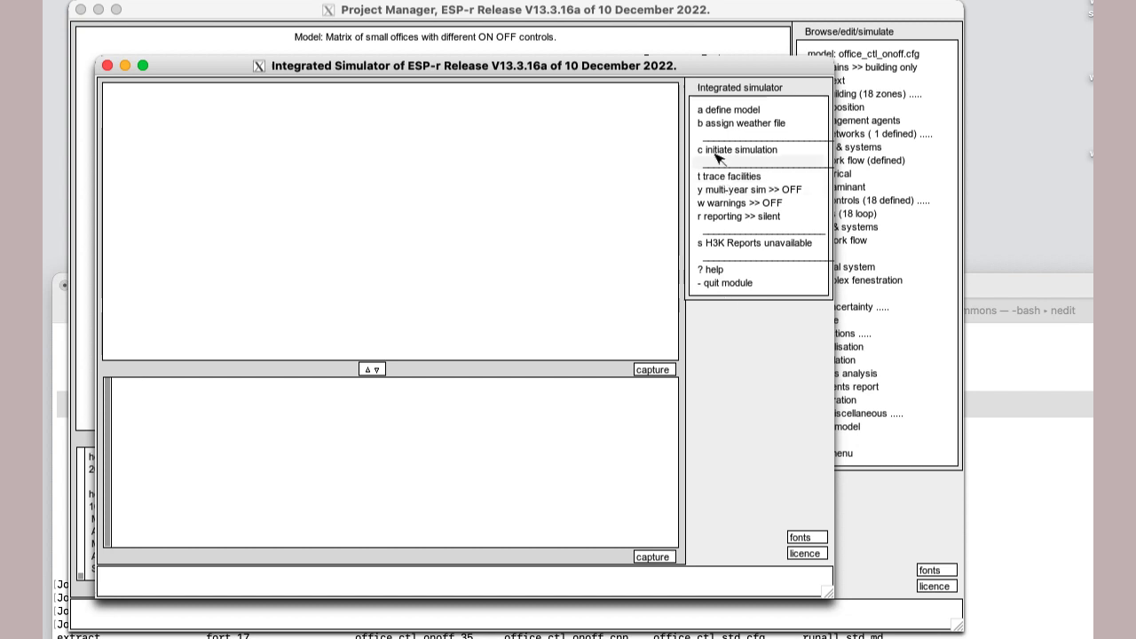
left_click(715, 155)
left_click(788, 586)
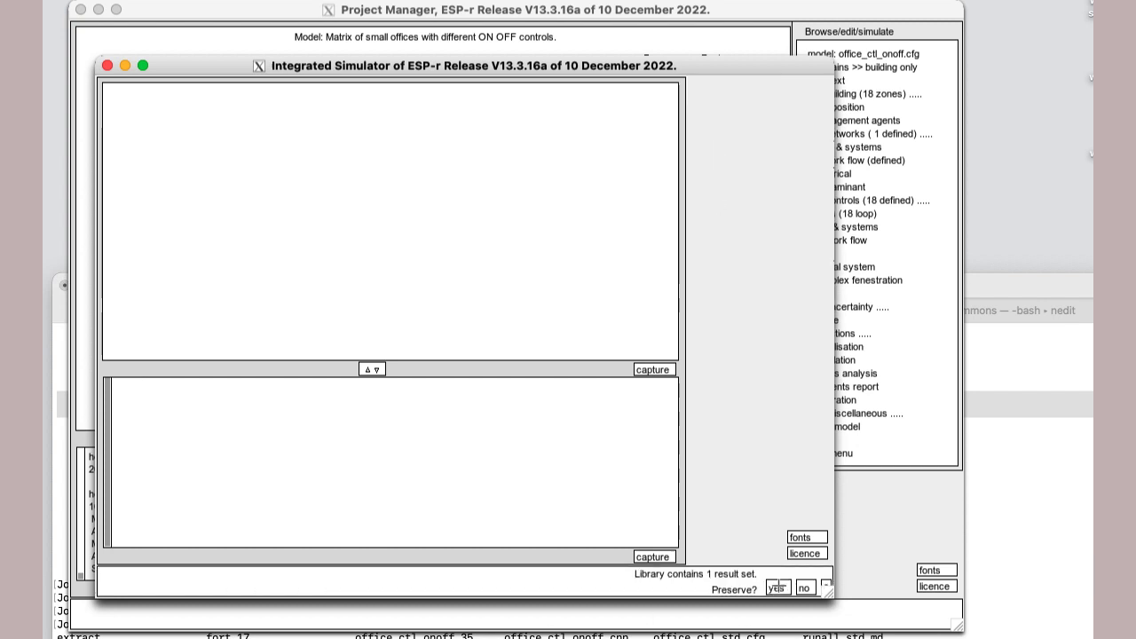
left_click(807, 589)
left_click(789, 587)
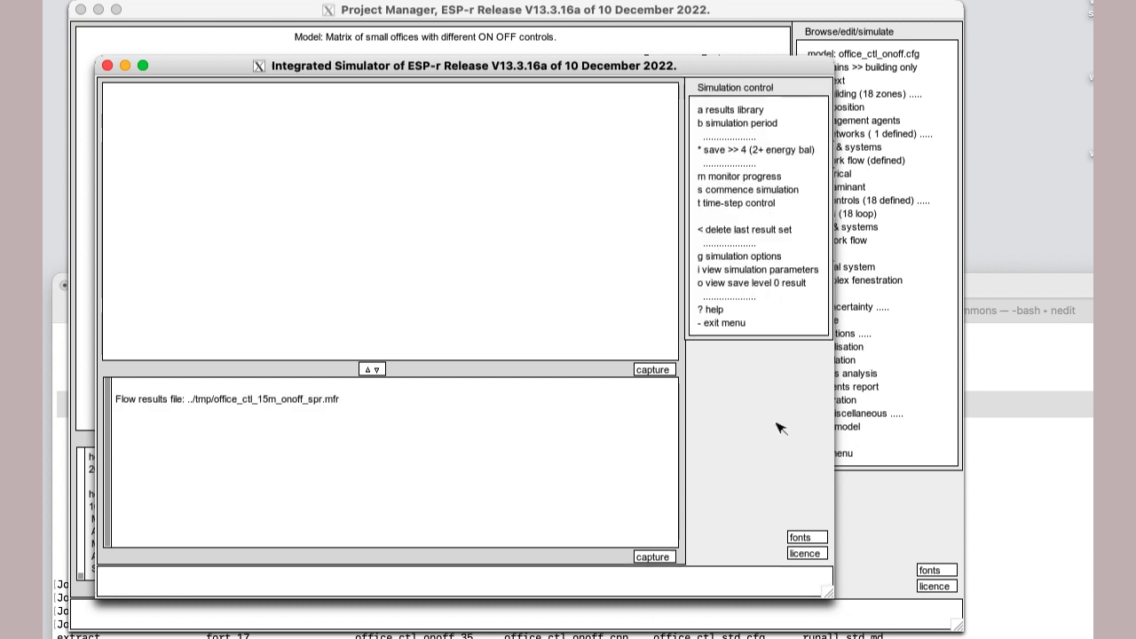
- Monitor temperatures of room_bc, room_mltistg, room_onoffsh, room_fixed and room_tprop on a 0–30 range
left_click(735, 176)
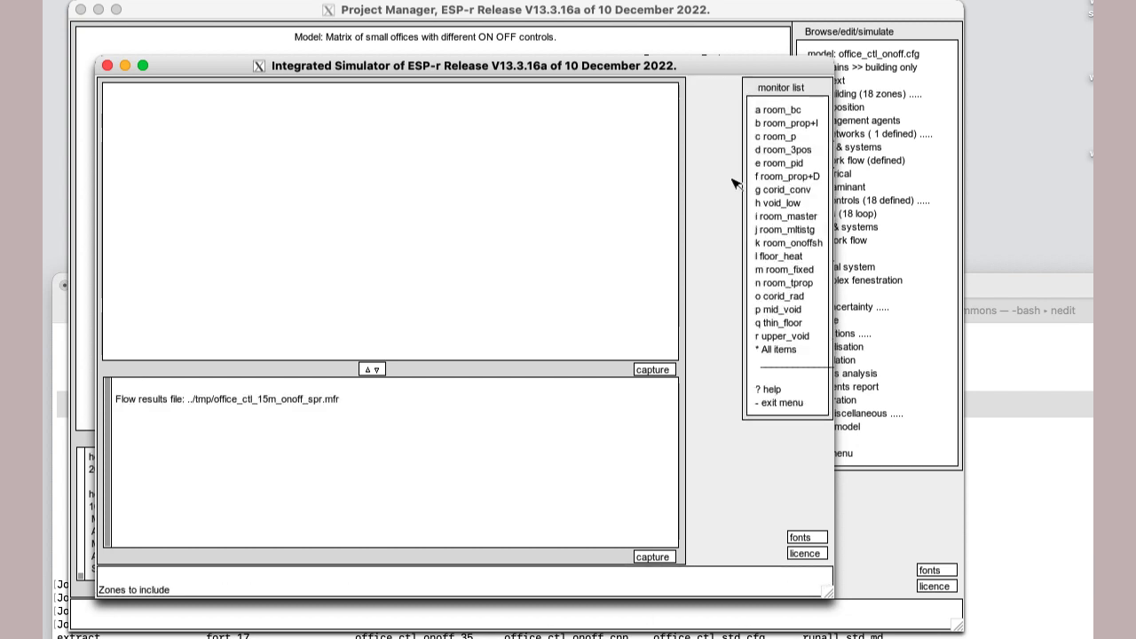
left_click(765, 110)
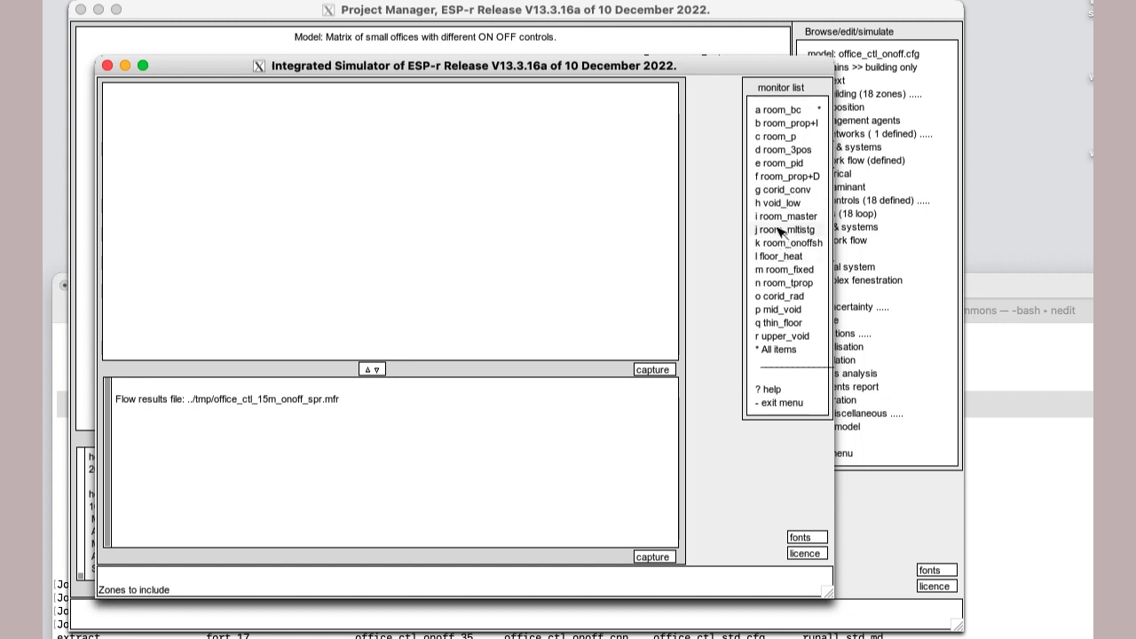
left_click(779, 229)
left_click(786, 242)
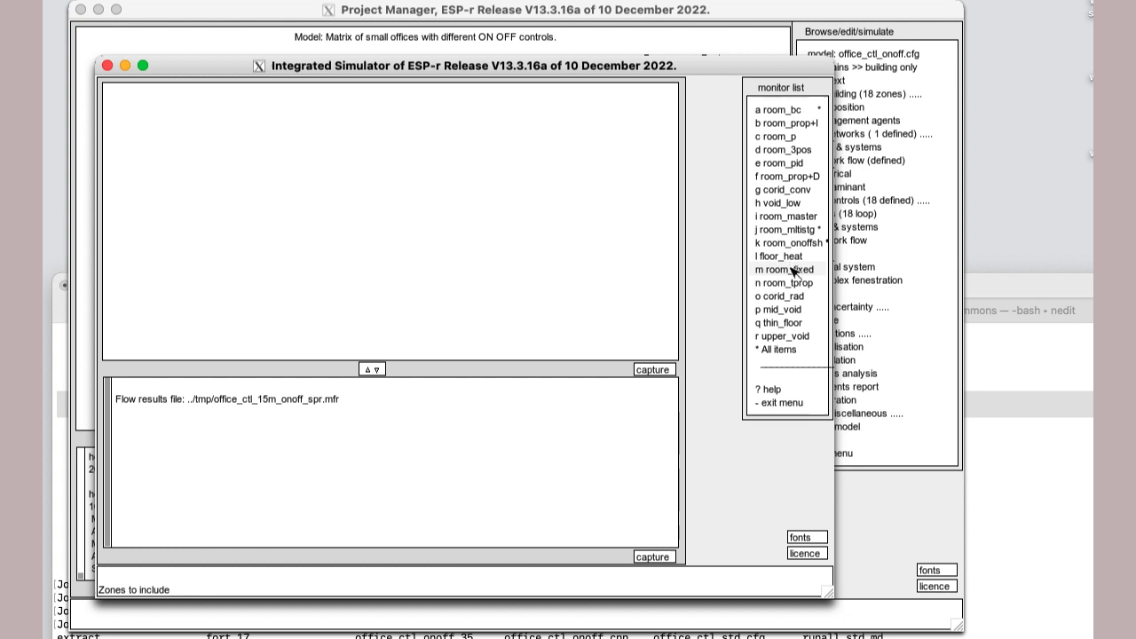
left_click(795, 270)
left_click(792, 283)
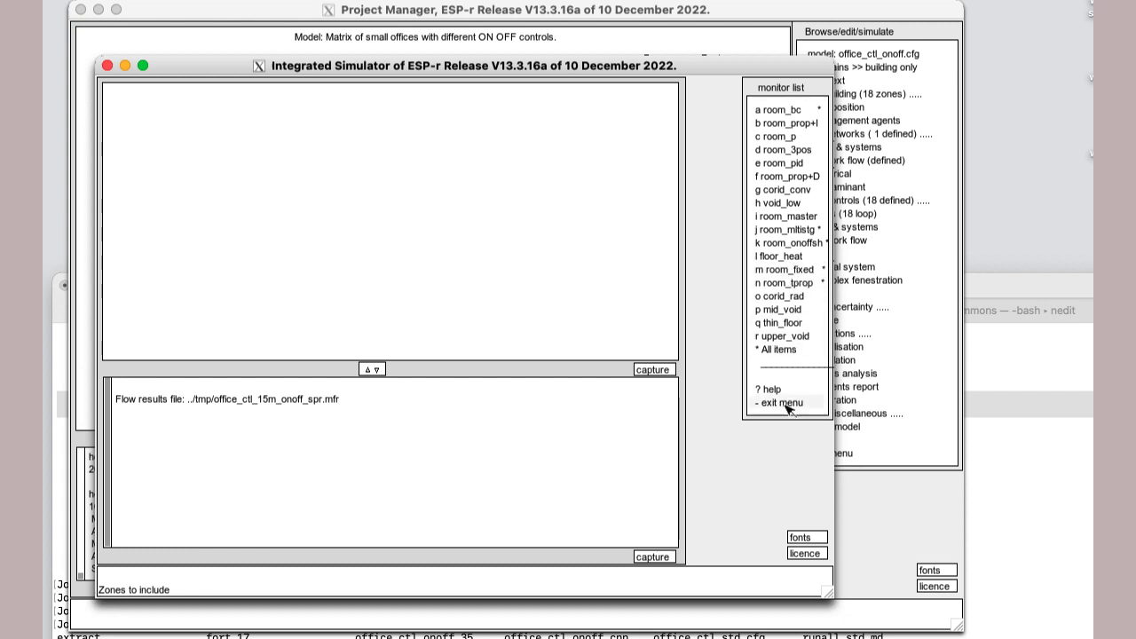
left_click(785, 402)
left_click(648, 589)
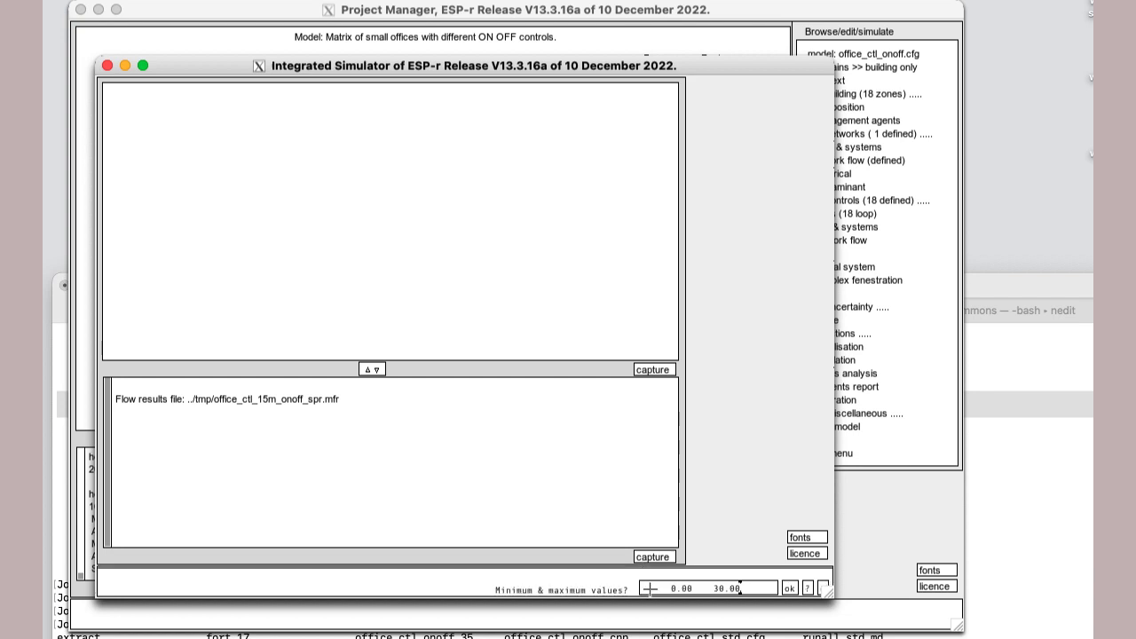
left_click(792, 589)
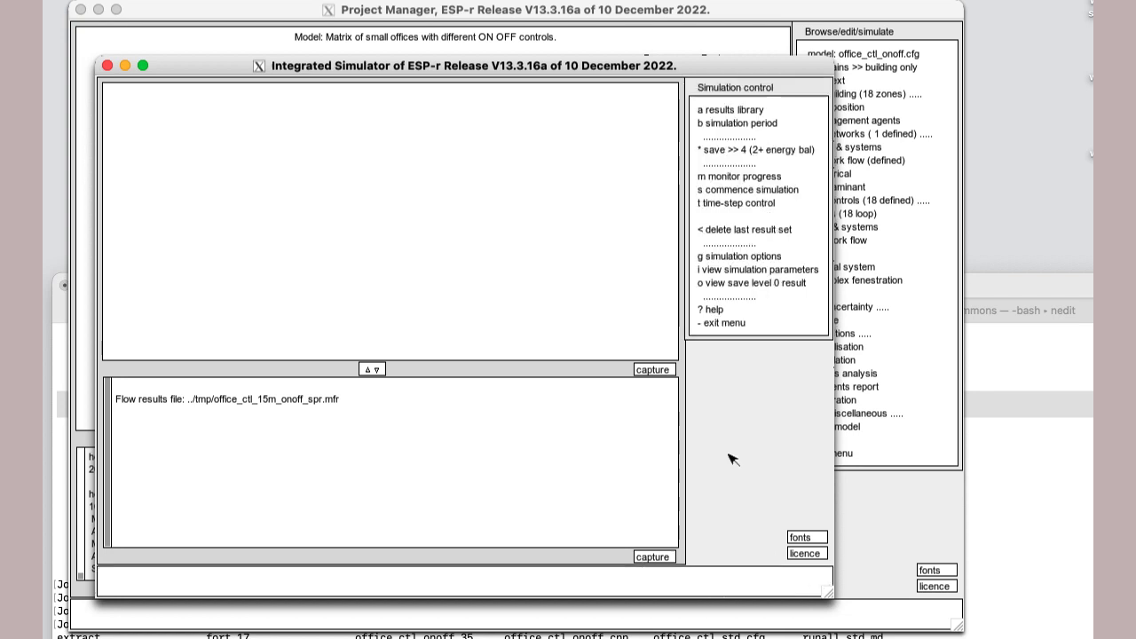
- Commence the simulation, describing the result set as 'Results office_ctl_onoff 15 minute TS'
left_click(730, 188)
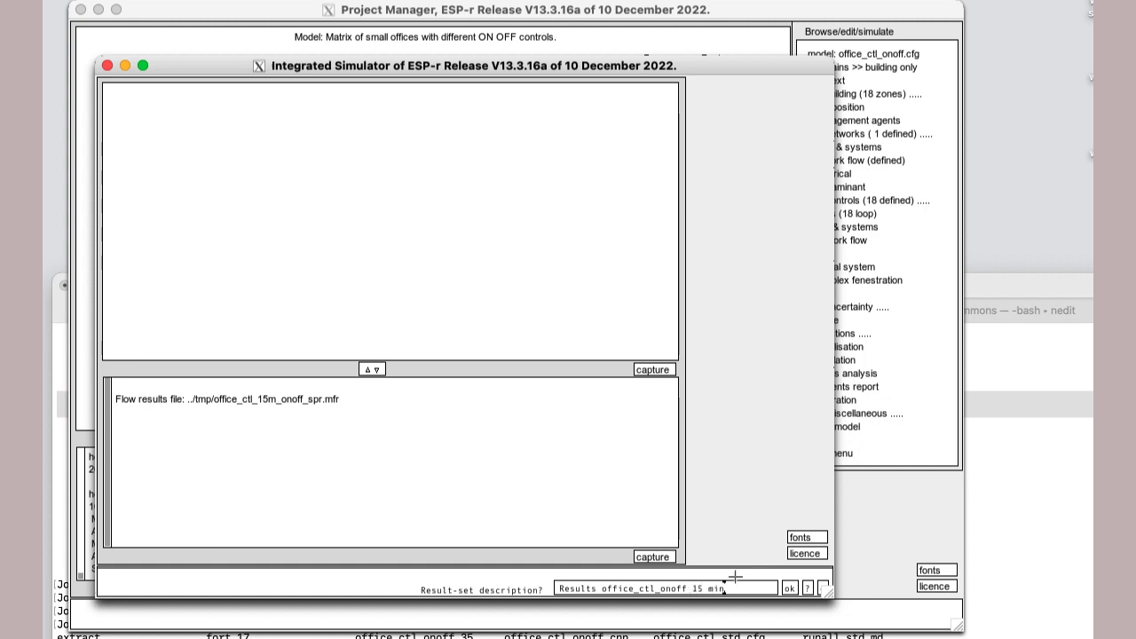
type("15 minute TS")
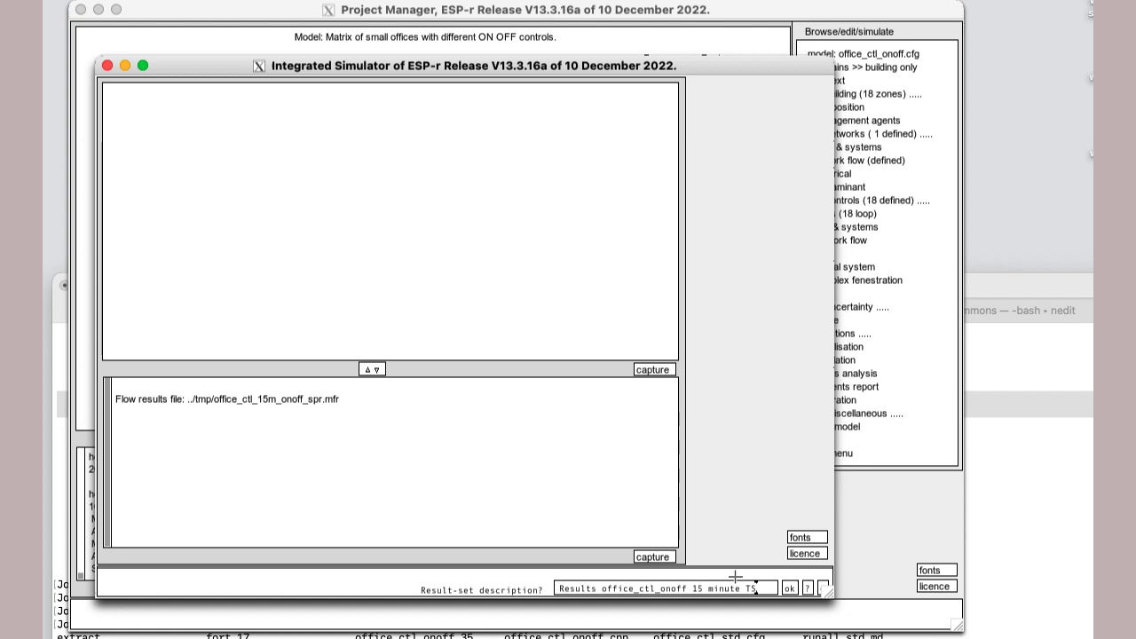
key("Return")
left_click(787, 588)
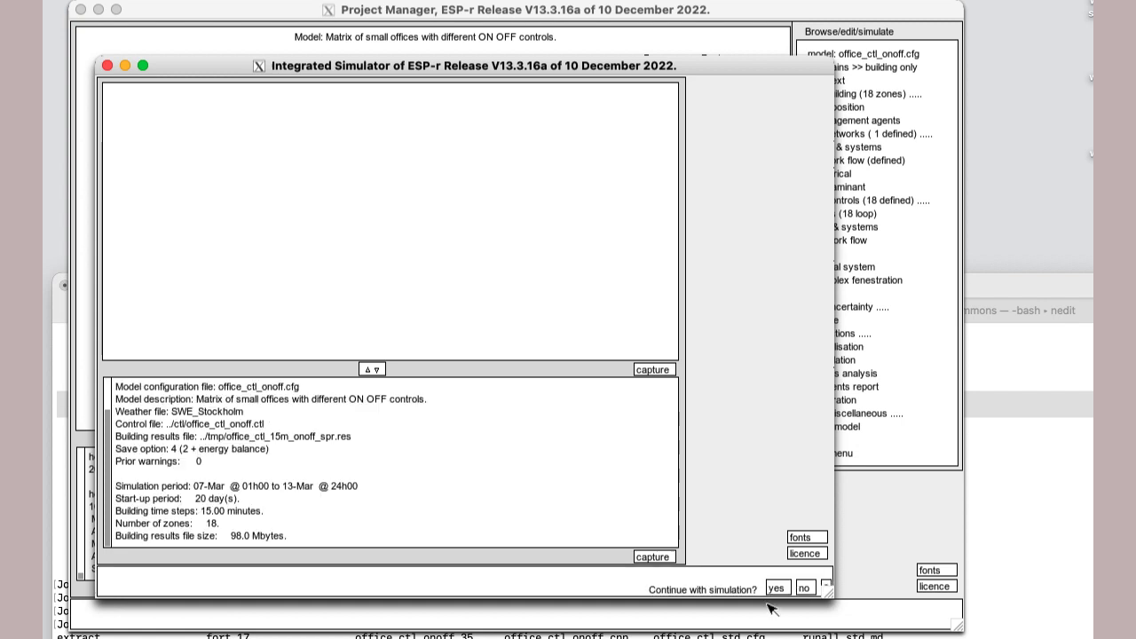
- Continue the 15-minute run to completion, save it as building result-set 1, and leave the controls
left_click(776, 587)
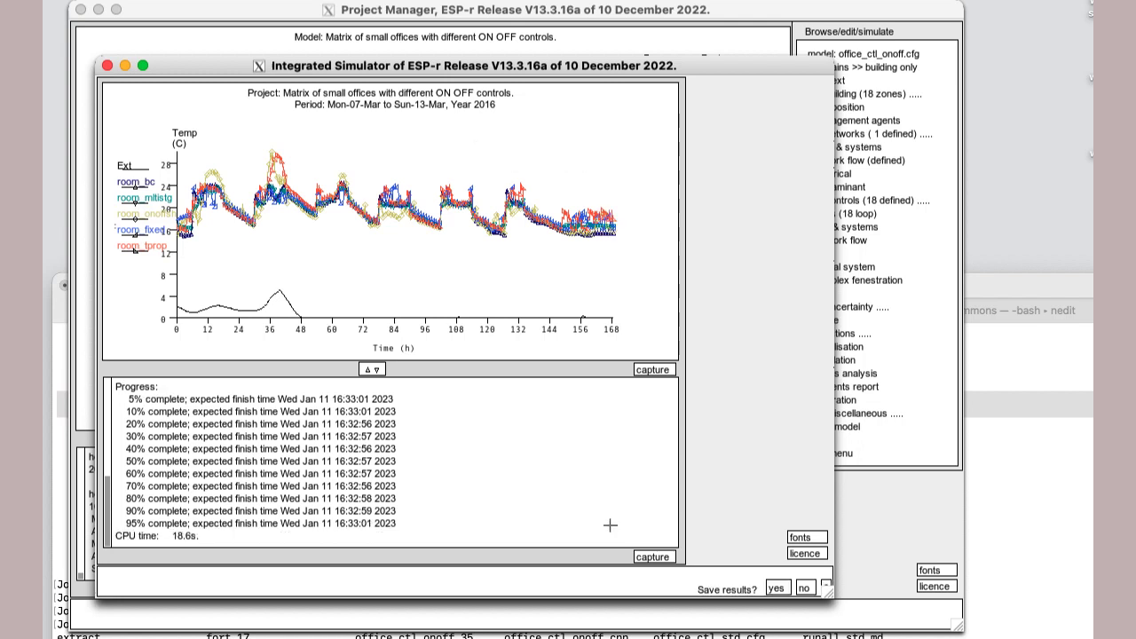
left_click(778, 588)
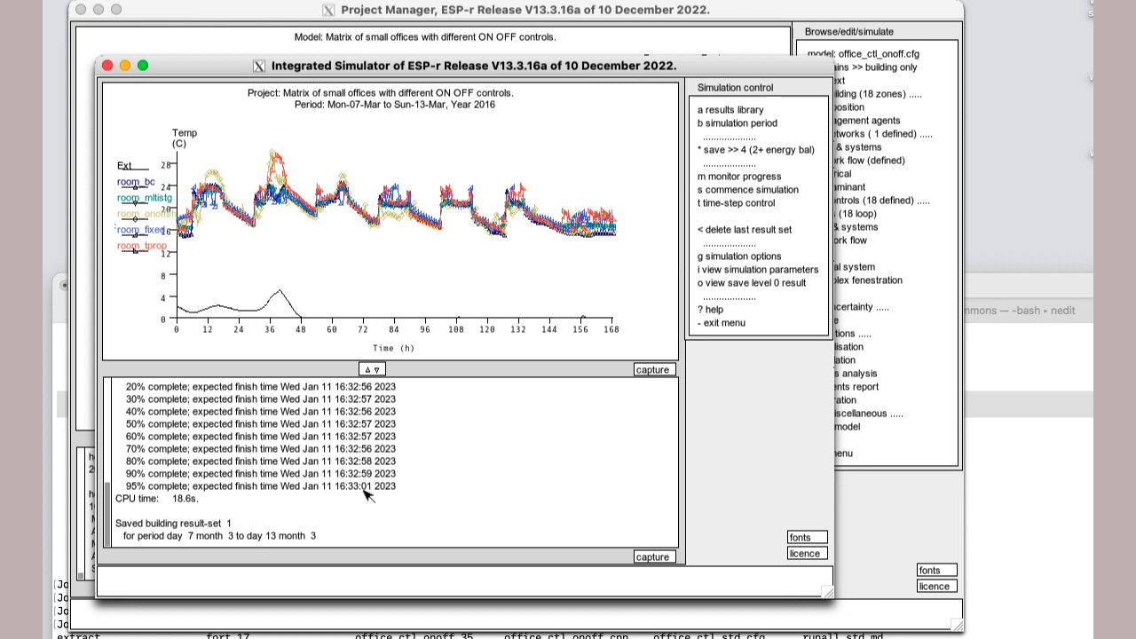
left_click(717, 323)
- Quit the simulator, then load the spr5m 5-minute March preset for an integrated simulation
left_click(721, 285)
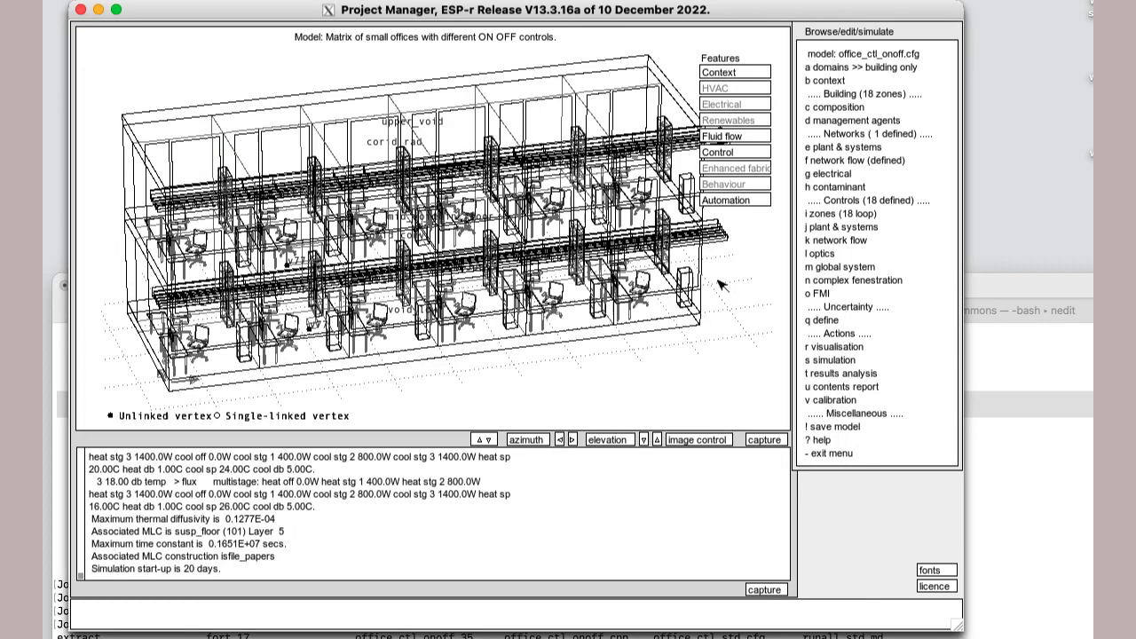
left_click(830, 360)
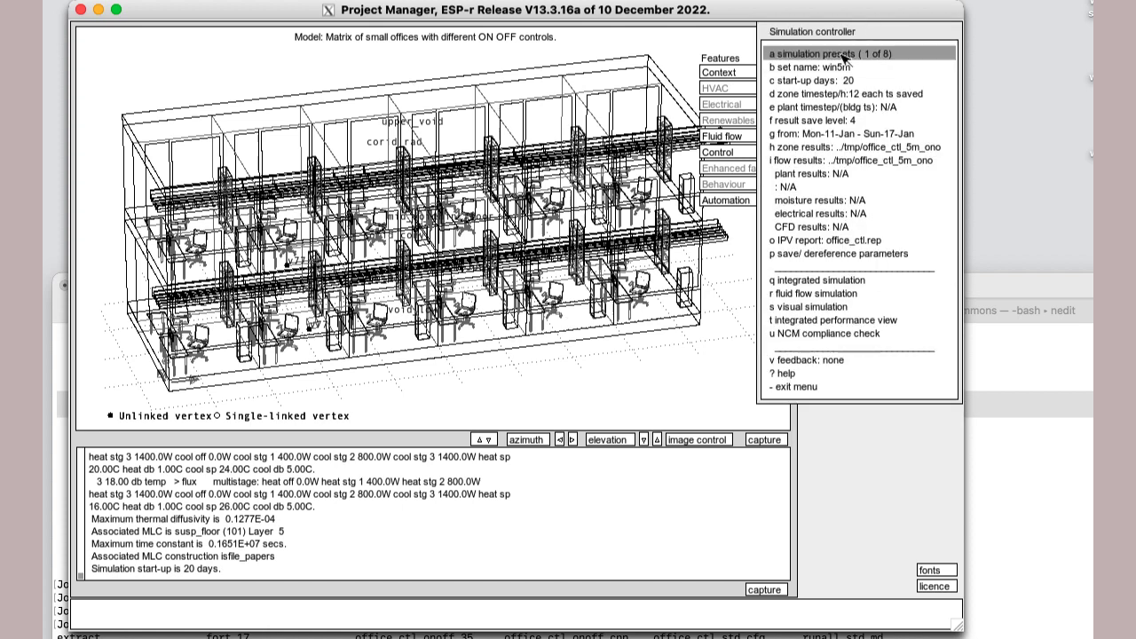
left_click(844, 56)
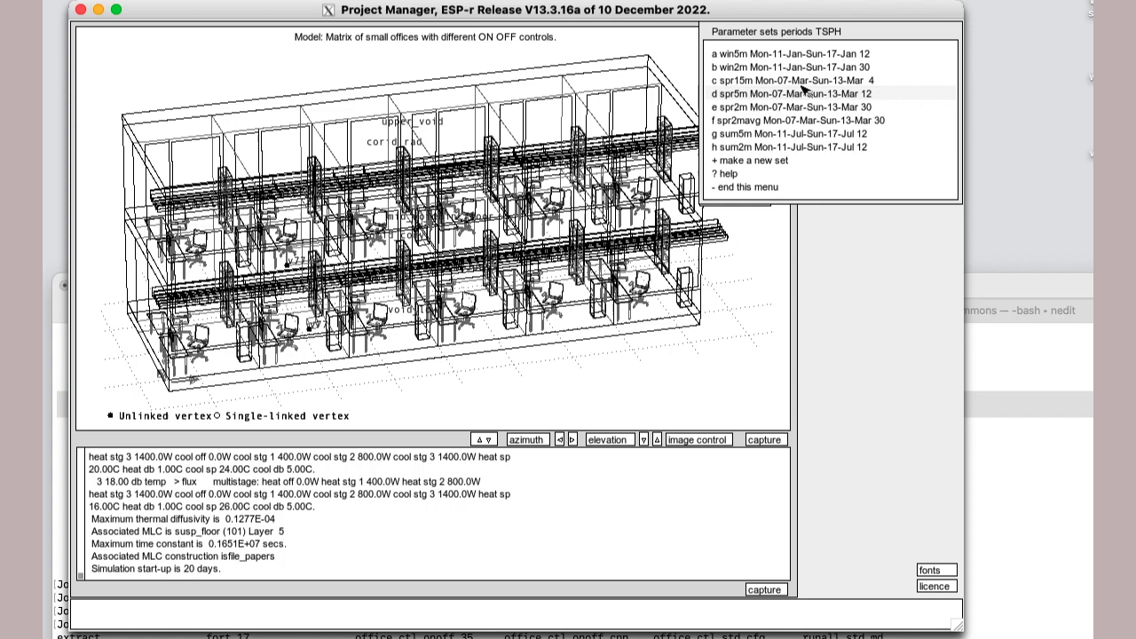
left_click(804, 93)
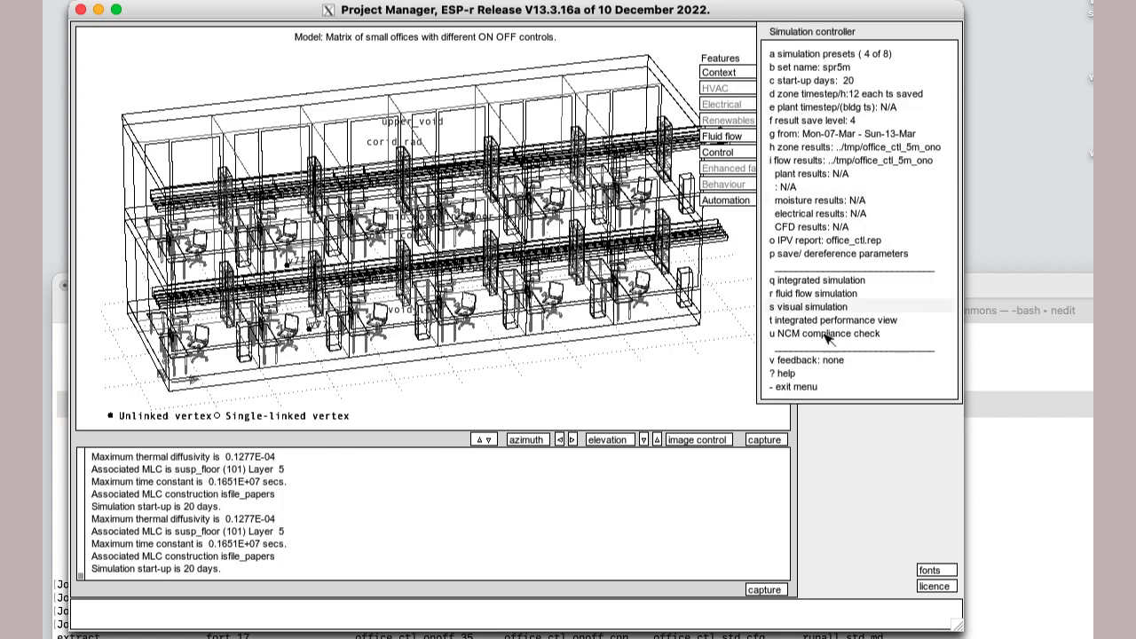
left_click(819, 280)
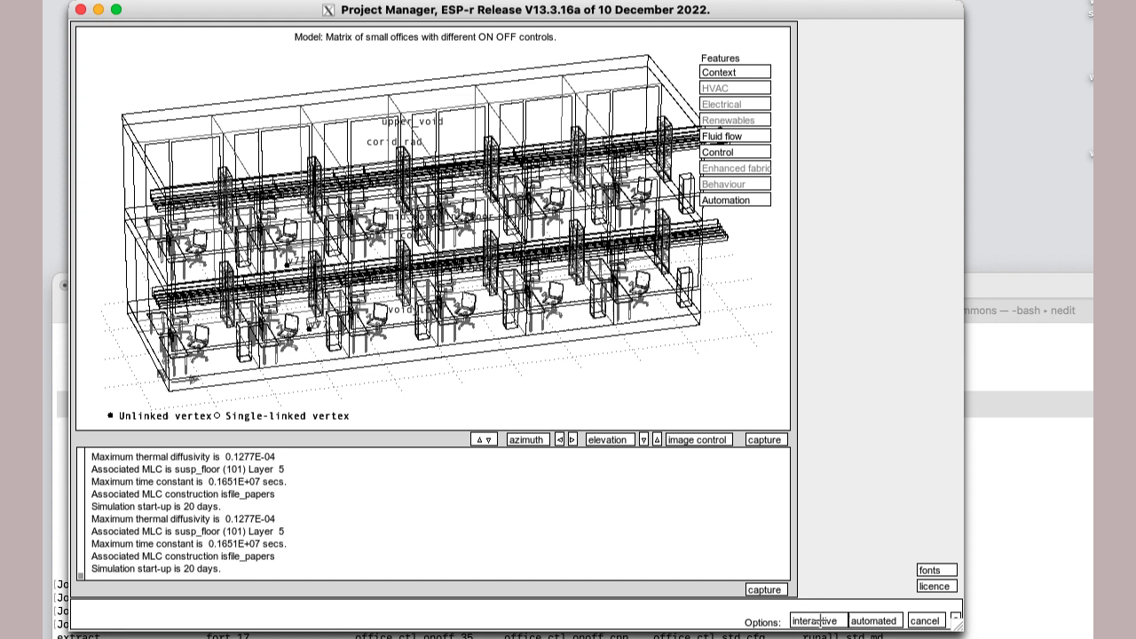
- Run interactively, accepting the configuration file and the building and flow result file names
left_click(819, 621)
left_click(755, 579)
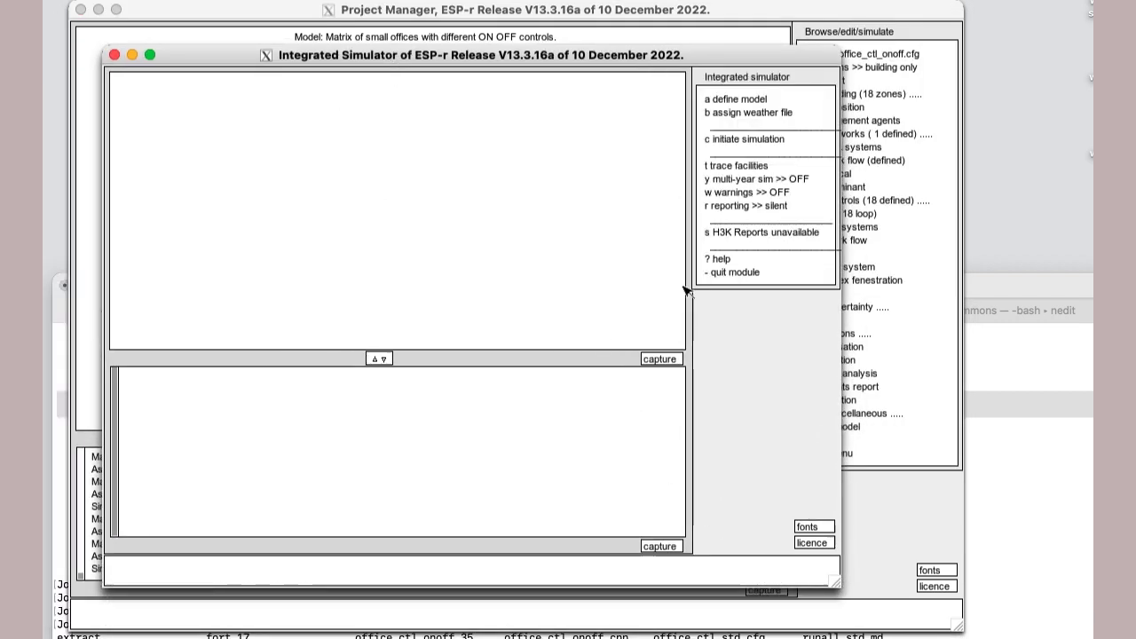
left_click(727, 208)
left_click(795, 577)
left_click(796, 577)
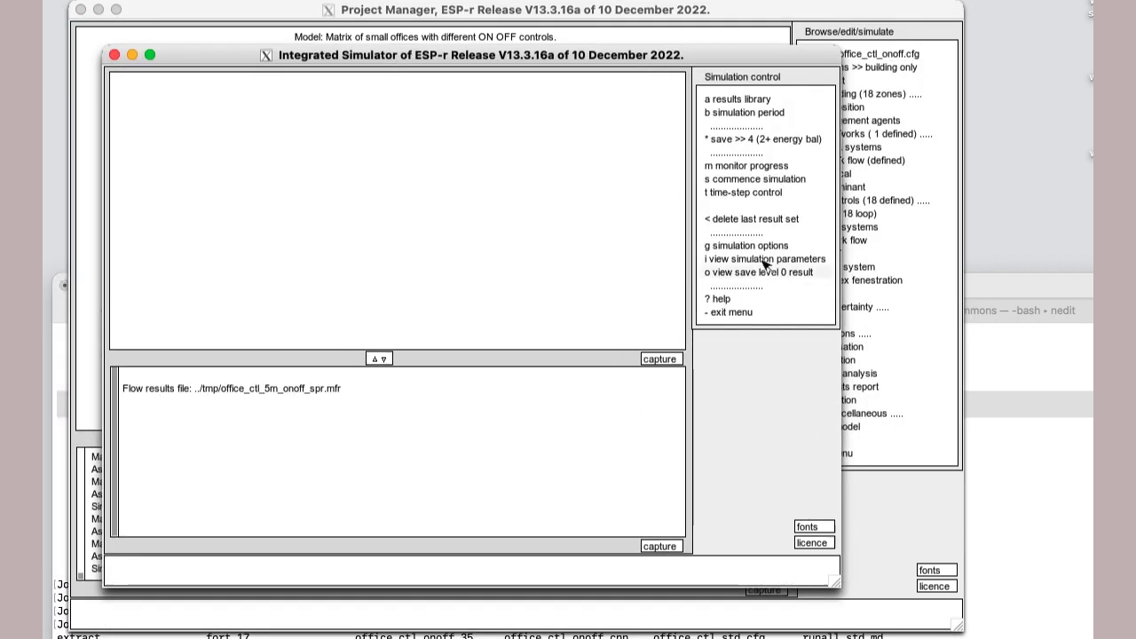
- Monitor temperatures in the five office zones, including room_mltistg, room_onoffsh, room_fixed and room_tprop
left_click(736, 165)
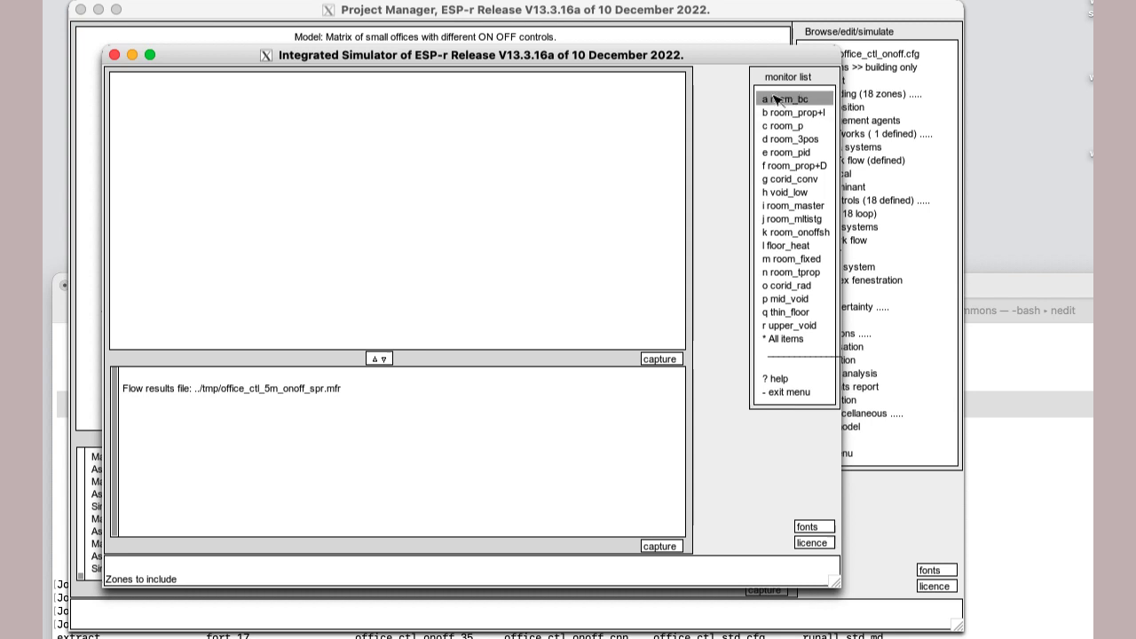
left_click(792, 218)
left_click(795, 231)
left_click(791, 259)
left_click(791, 271)
left_click(790, 393)
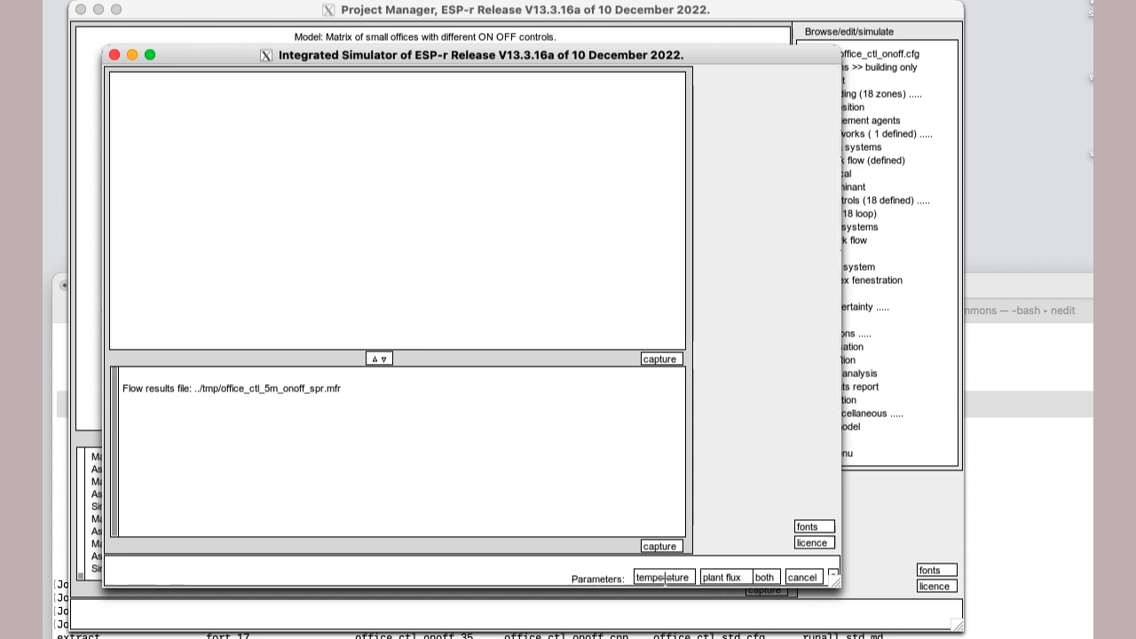
left_click(666, 579)
- Commence the simulation with the result set labelled 'Results office_ctl_onoff 5m TS'
left_click(746, 178)
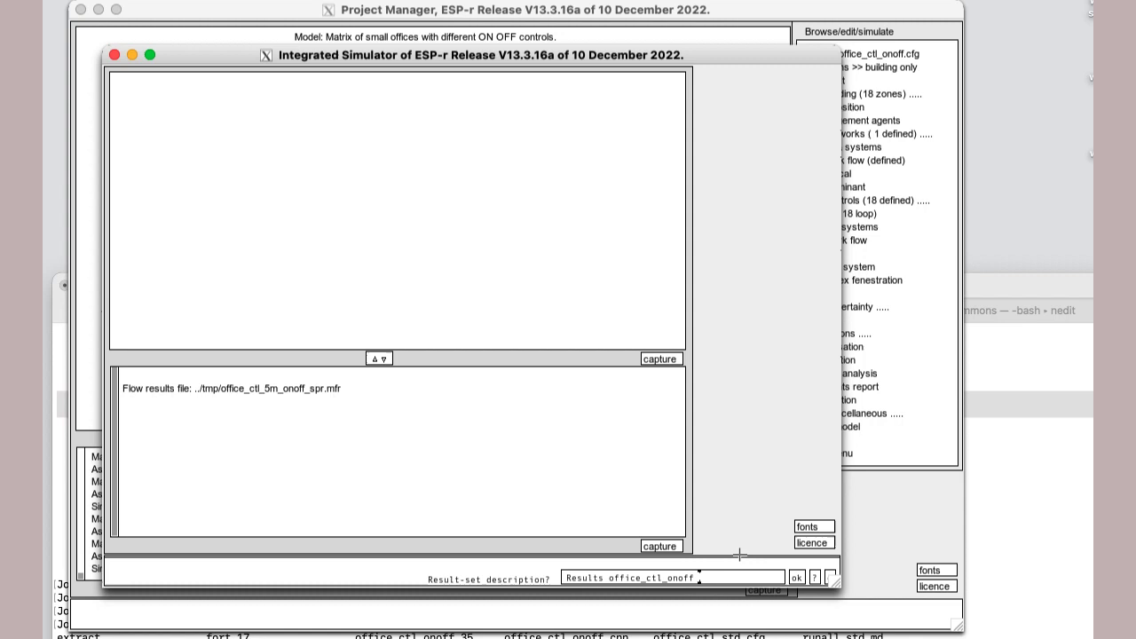
type("5m TS")
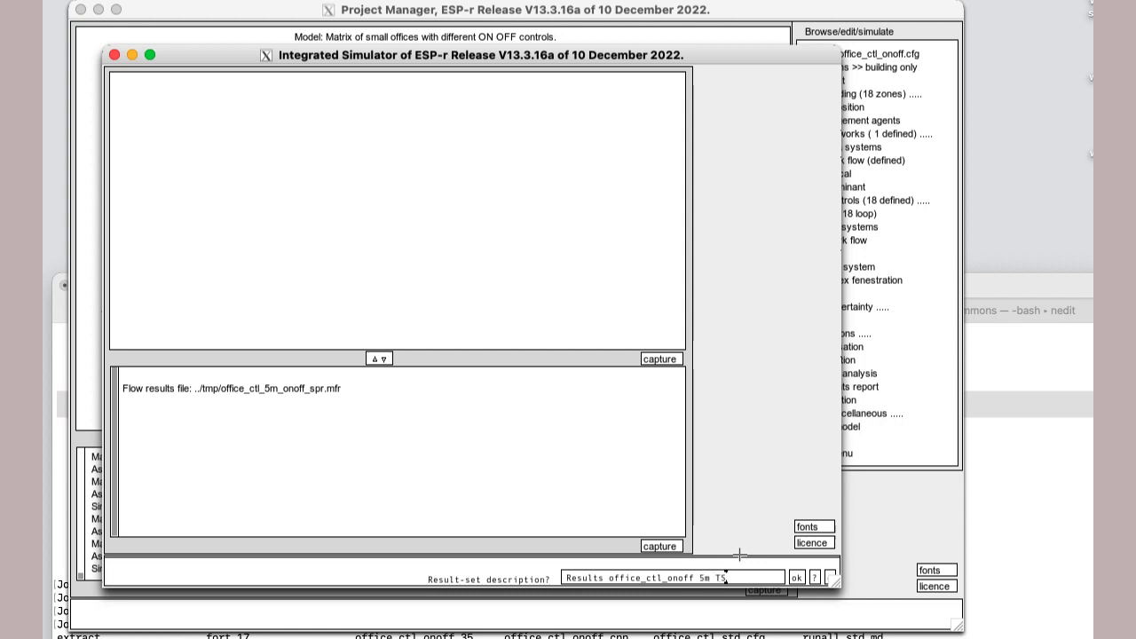
left_click(796, 577)
- Continue the 5-minute run, save it as building result-set 1, and quit the simulator
left_click(786, 577)
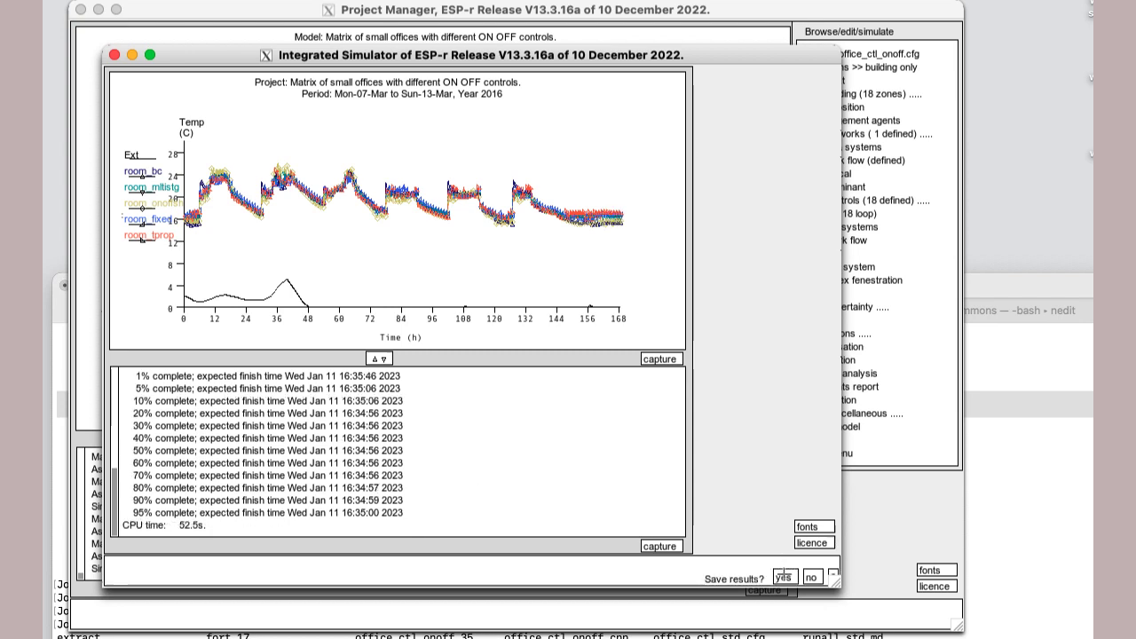
left_click(783, 577)
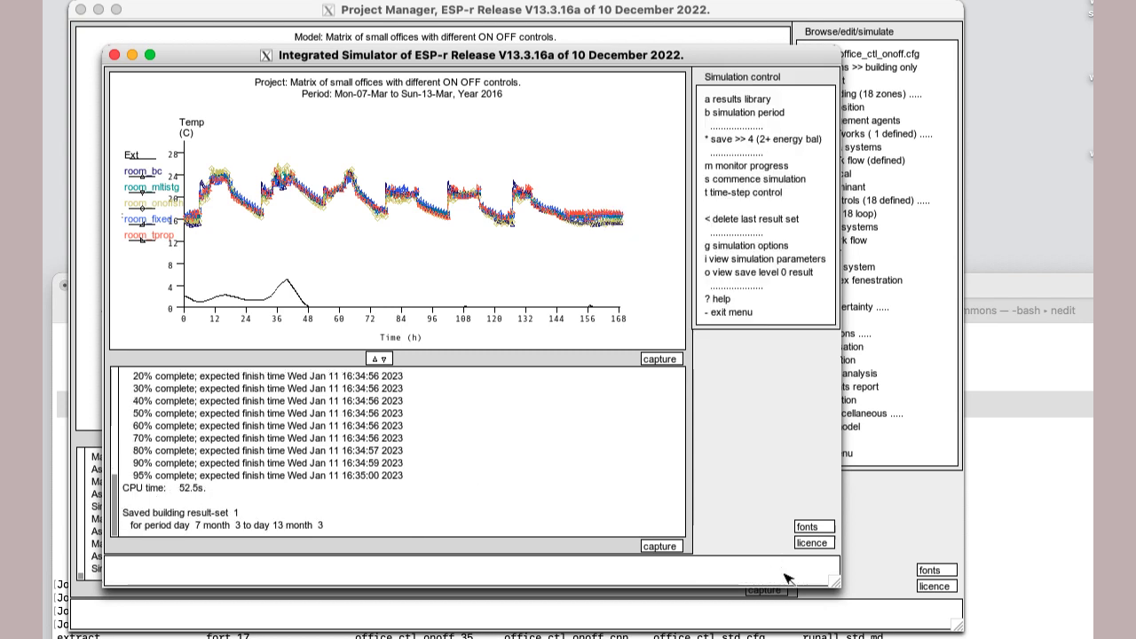
left_click(715, 313)
left_click(728, 272)
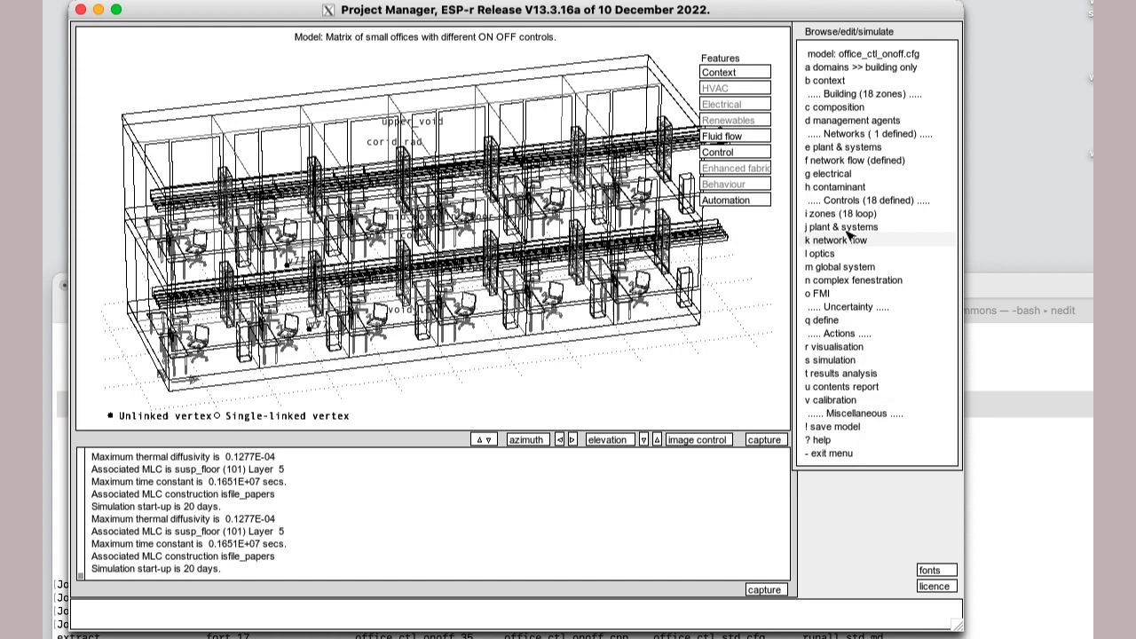
- Load the spr2m 2-minute March preset and start an integrated simulation
left_click(834, 361)
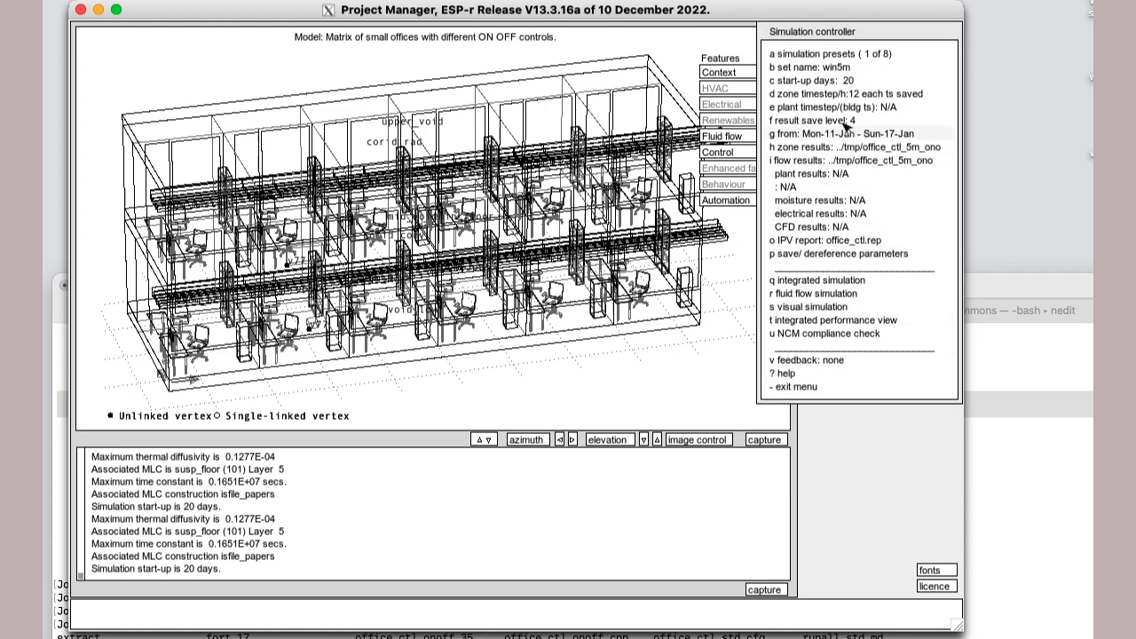
left_click(835, 54)
left_click(852, 106)
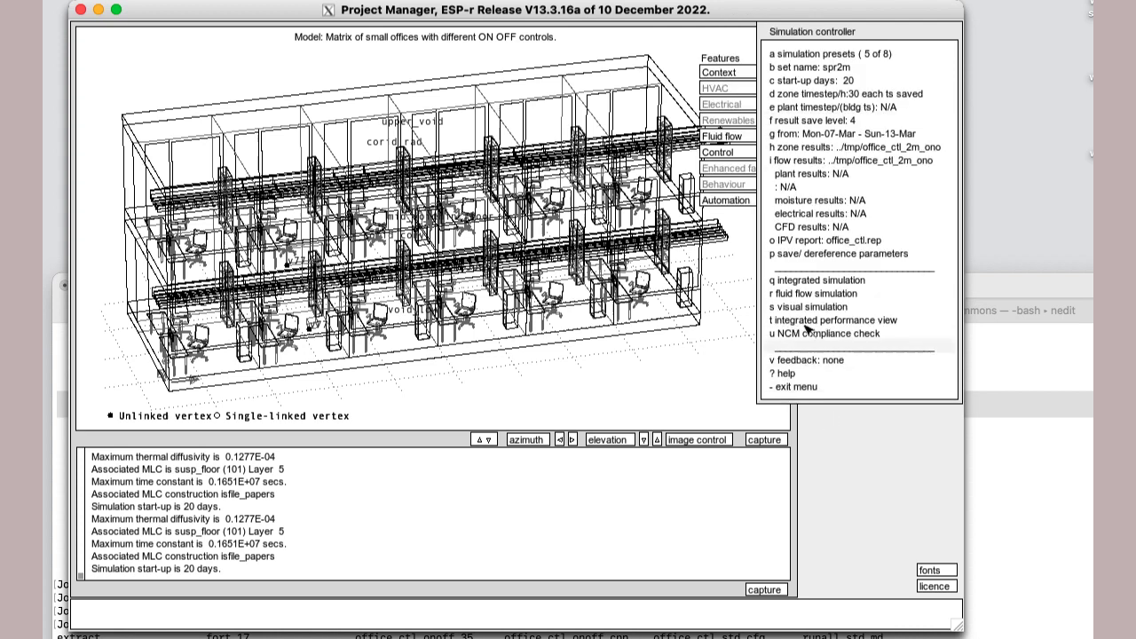
left_click(817, 280)
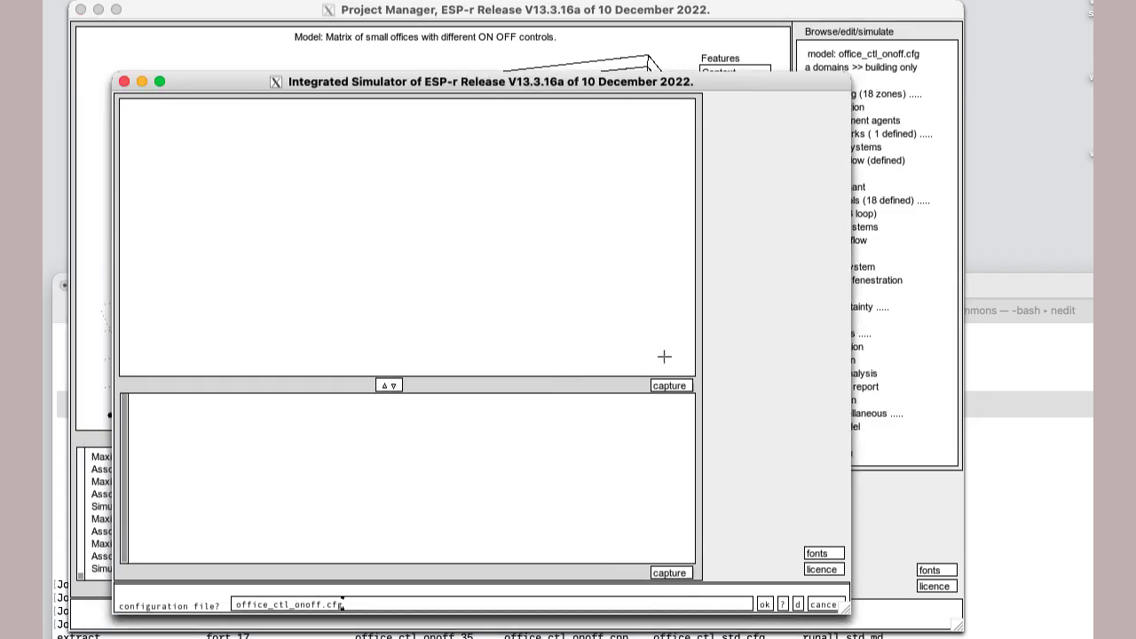
- Accept the configuration file and the building and flow result file names
left_click(766, 605)
left_click(756, 166)
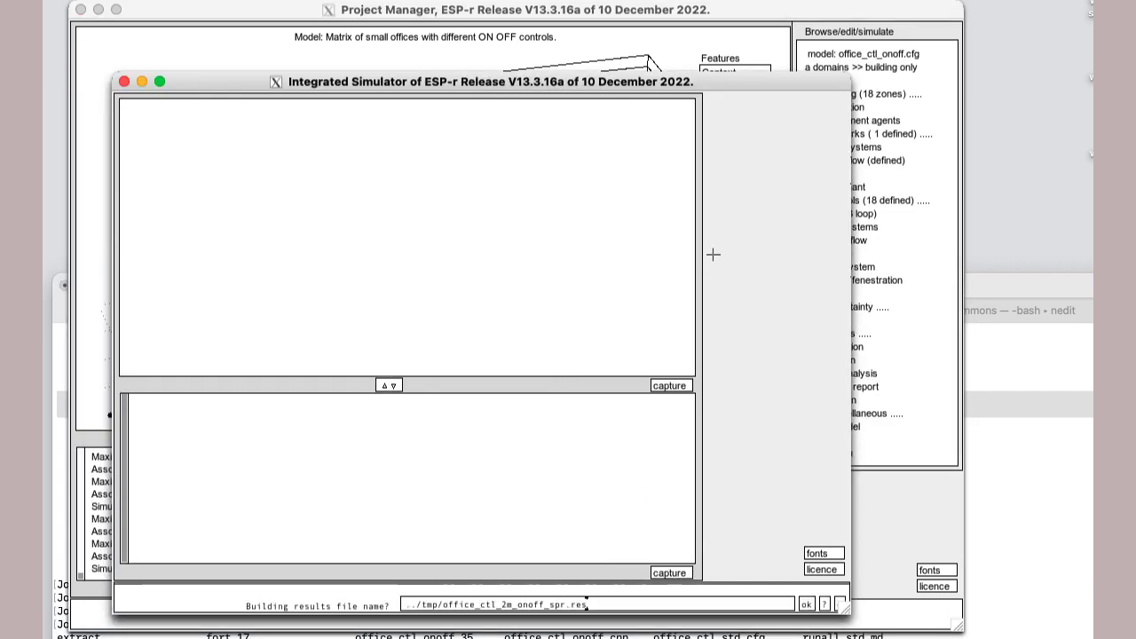
left_click(806, 604)
left_click(806, 604)
- Monitor temperatures of room_bc, room_mltistg, room_onoffsh, room_fixed and room_tprop with the default range
left_click(747, 196)
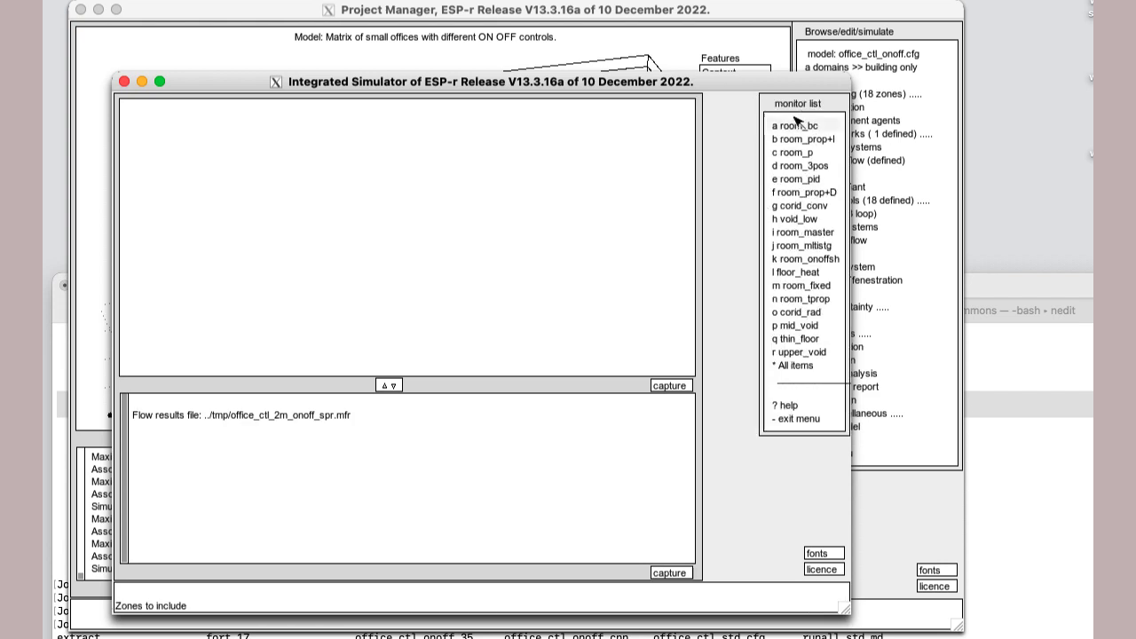
left_click(794, 125)
left_click(798, 245)
left_click(799, 258)
left_click(794, 284)
left_click(794, 298)
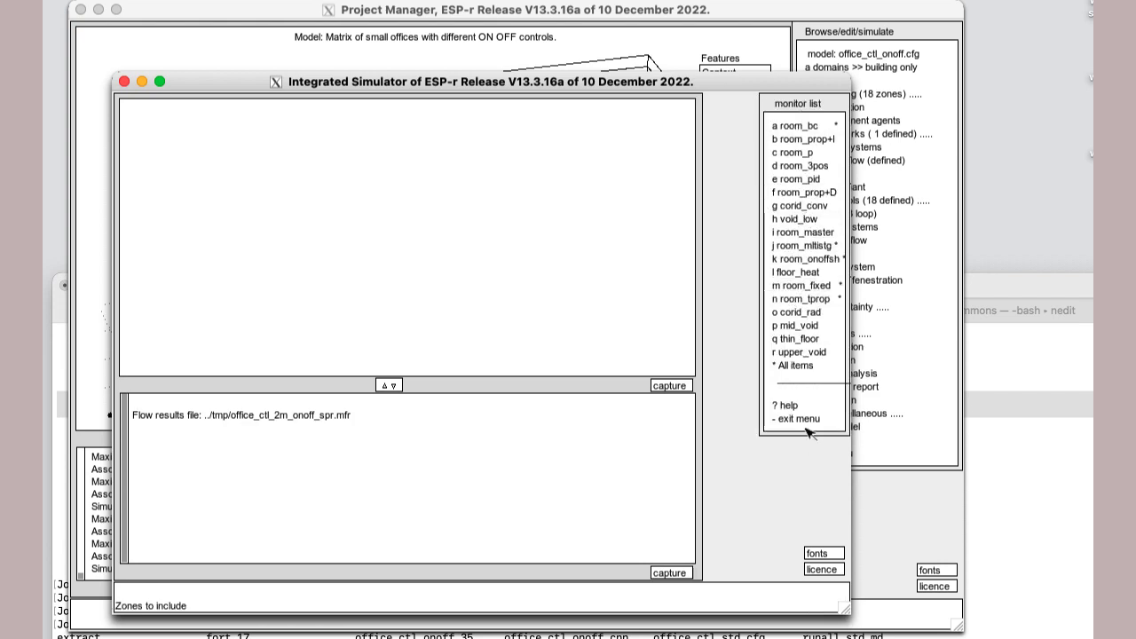
left_click(801, 420)
left_click(674, 605)
left_click(806, 605)
- Commence the simulation with the result set labelled 'Results office_ctl_onoff 2m TS'
left_click(757, 202)
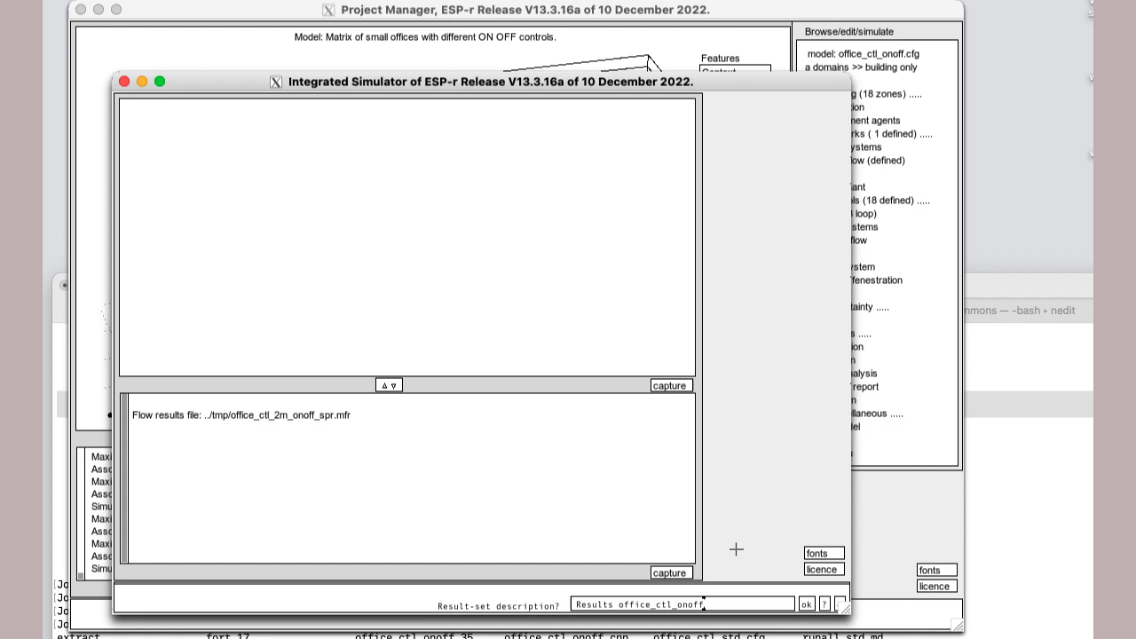
type("2m TS")
left_click(806, 605)
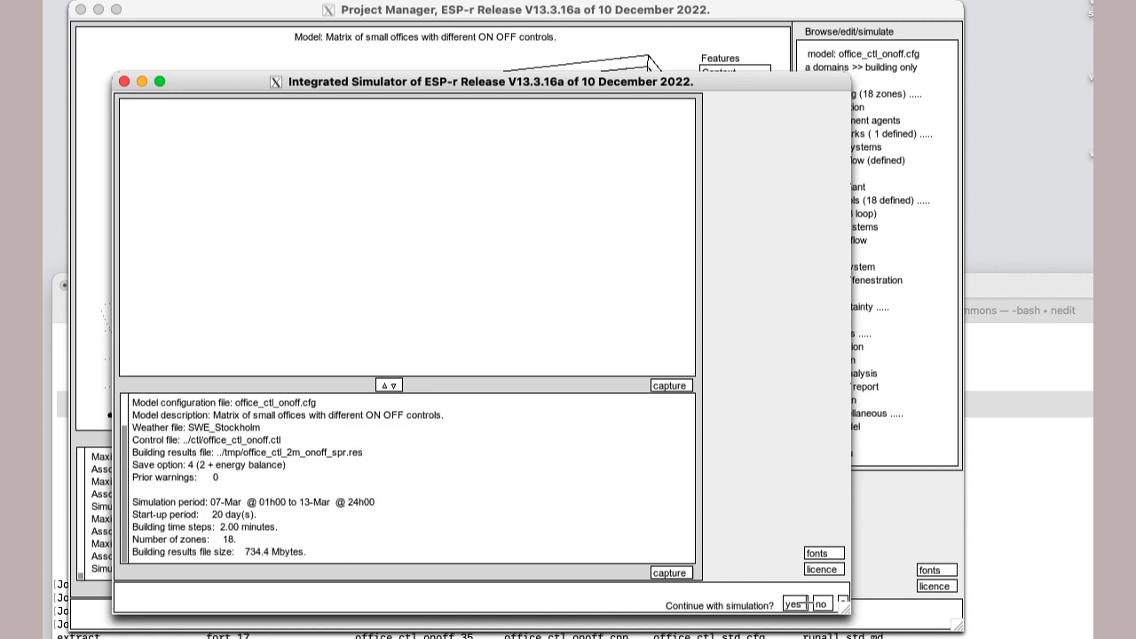
- Continue the 2-minute run to completion, save it as building result-set 1, and quit the simulator
left_click(794, 604)
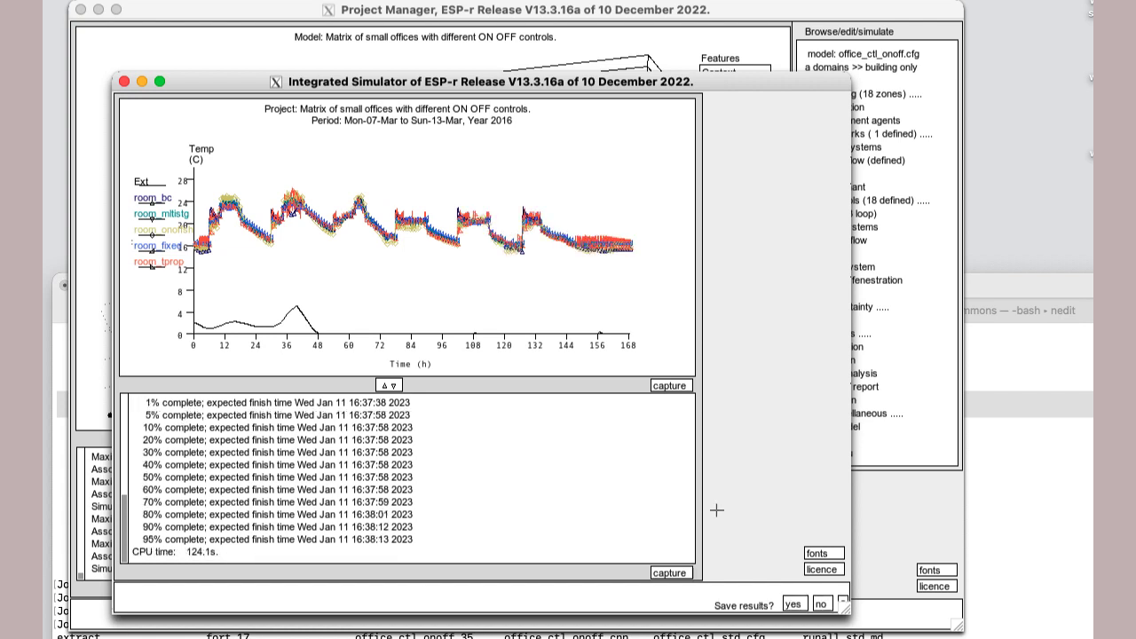
left_click(792, 604)
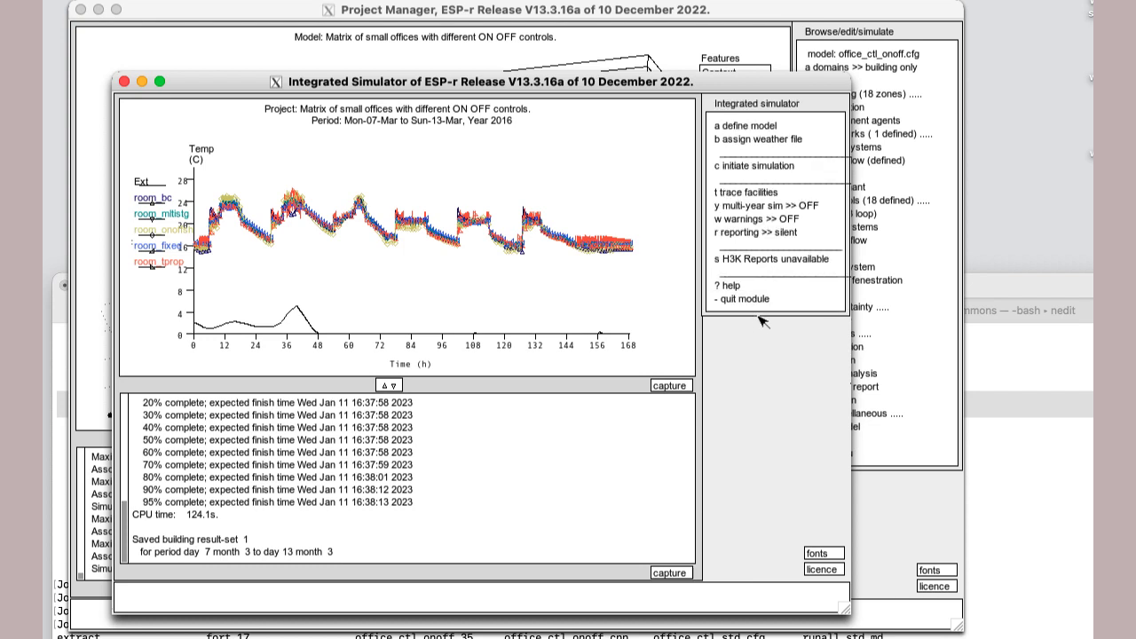
left_click(755, 299)
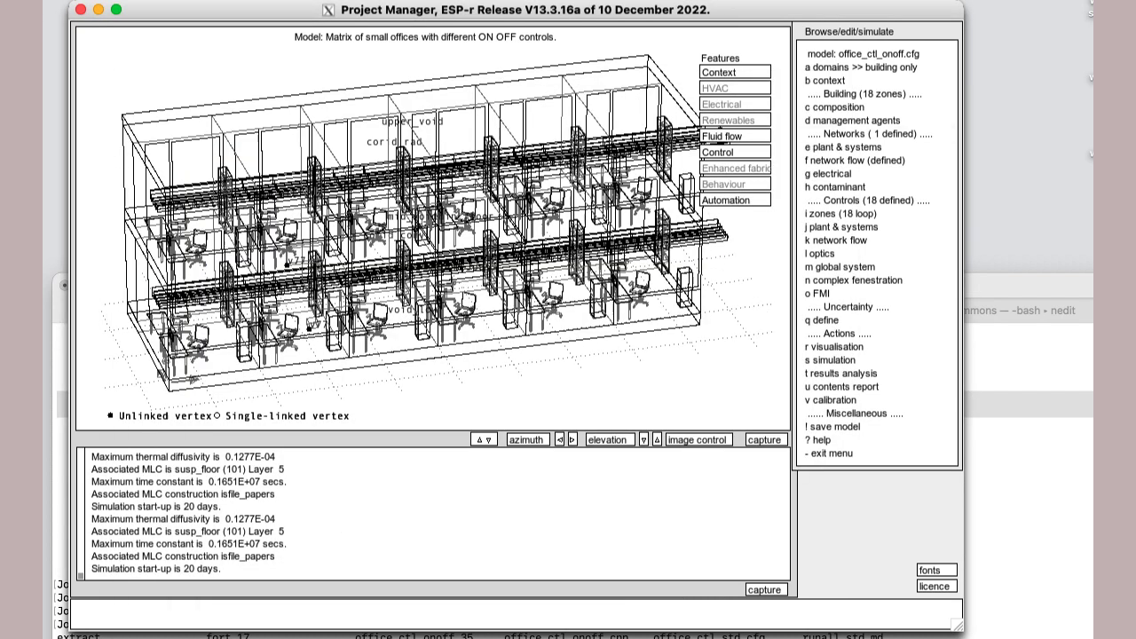